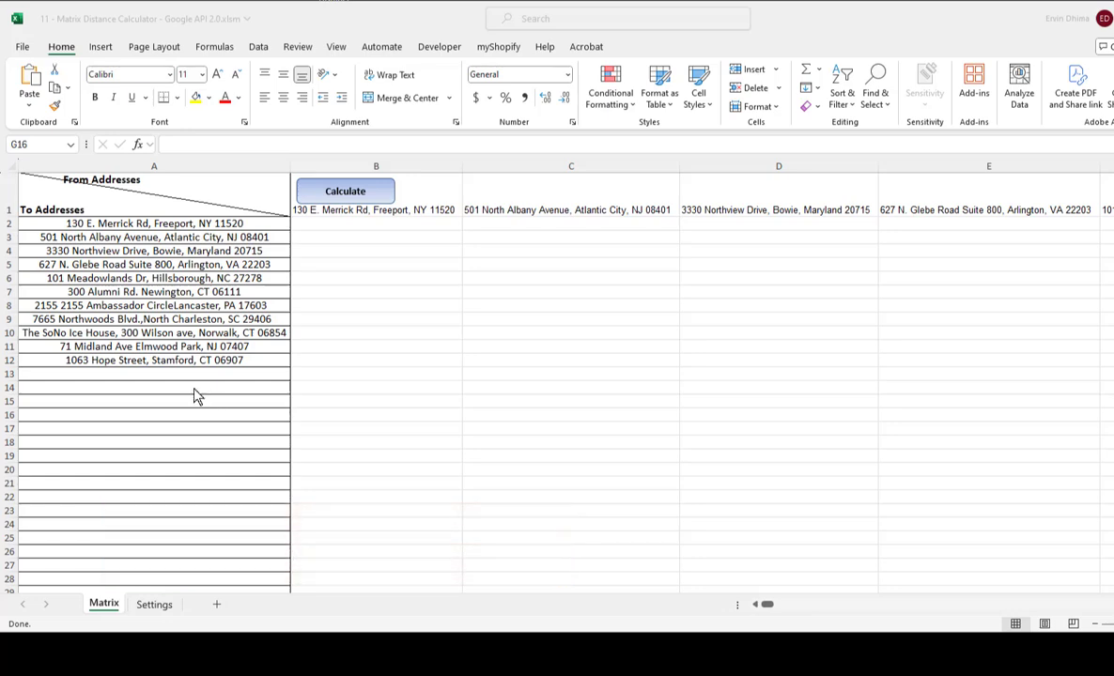
# Step: Paste the copied addresses into cells A2 through A8 of the To Addresses list
pyautogui.moveTo(177, 223); pyautogui.dragTo(183, 393)
pyautogui.hotkey('ctrl', 'c')
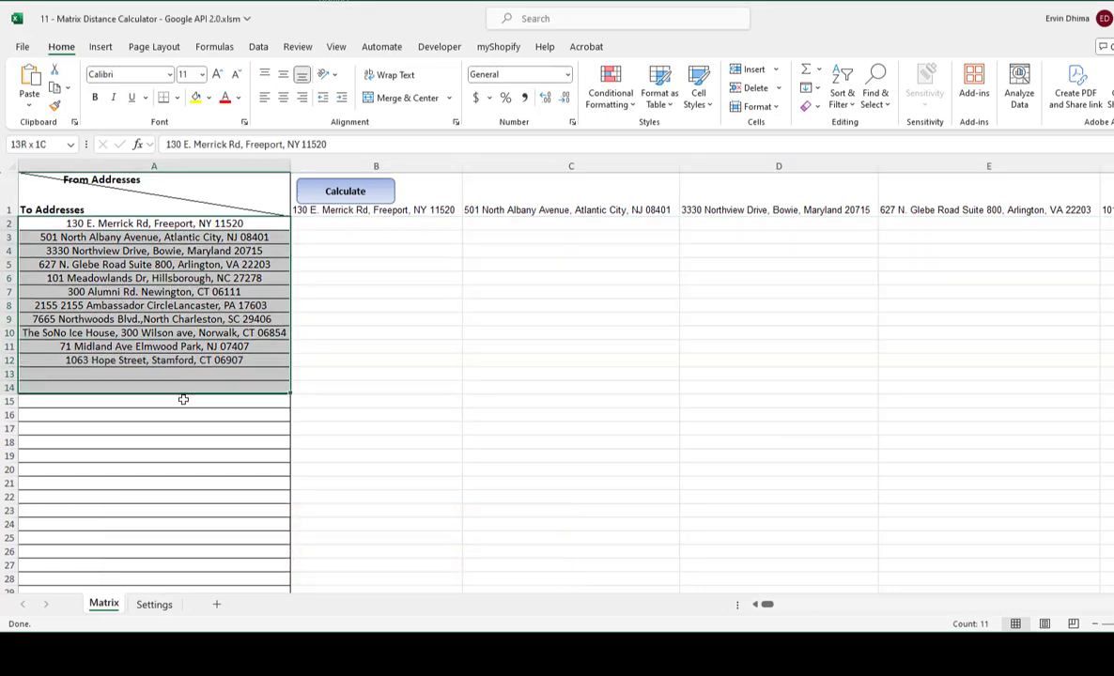
pyautogui.moveTo(413, 183); pyautogui.dragTo(421, 264)
pyautogui.click(141, 230)
pyautogui.hotkey('ctrl', 'v')
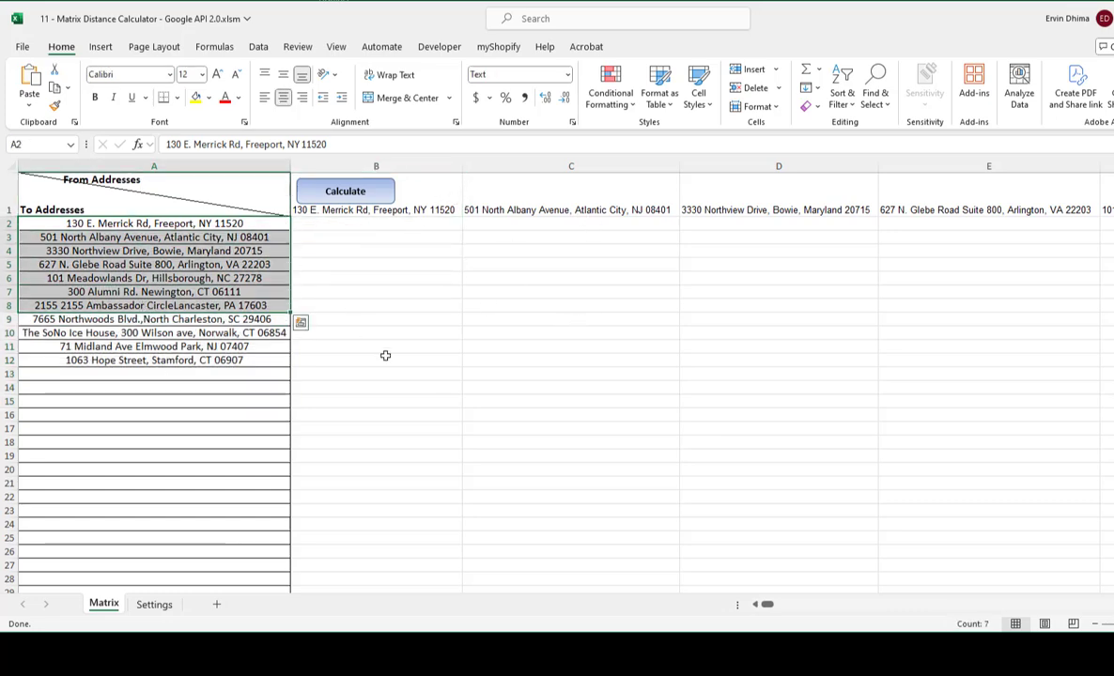
pyautogui.press('Escape')
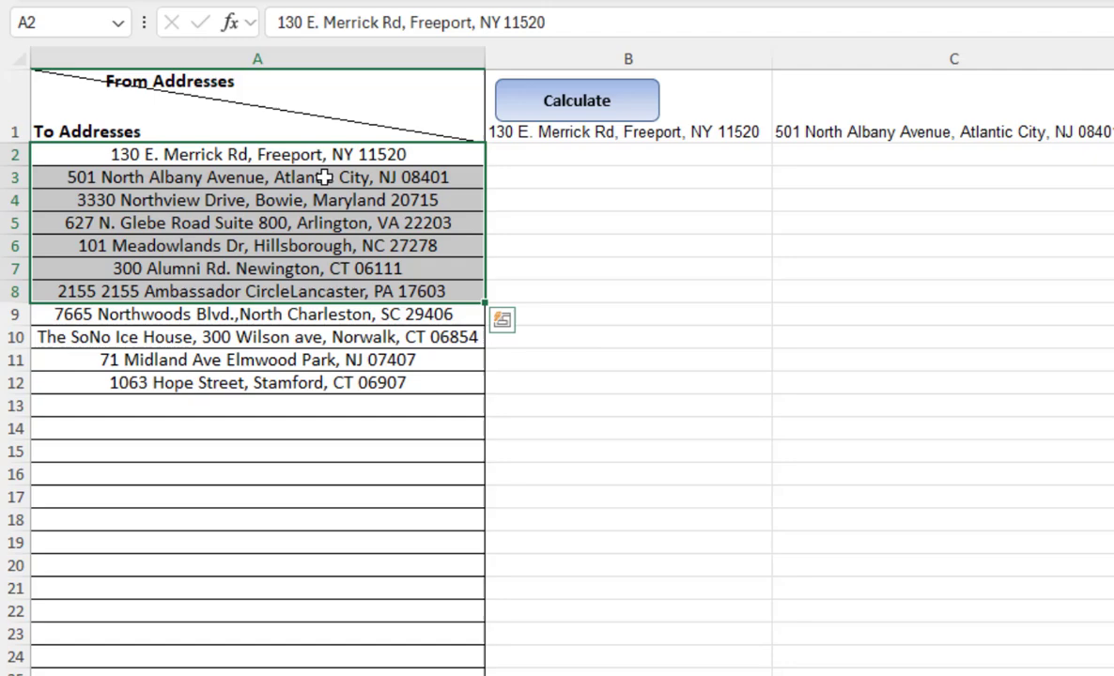
pyautogui.moveTo(306, 155); pyautogui.dragTo(306, 500)
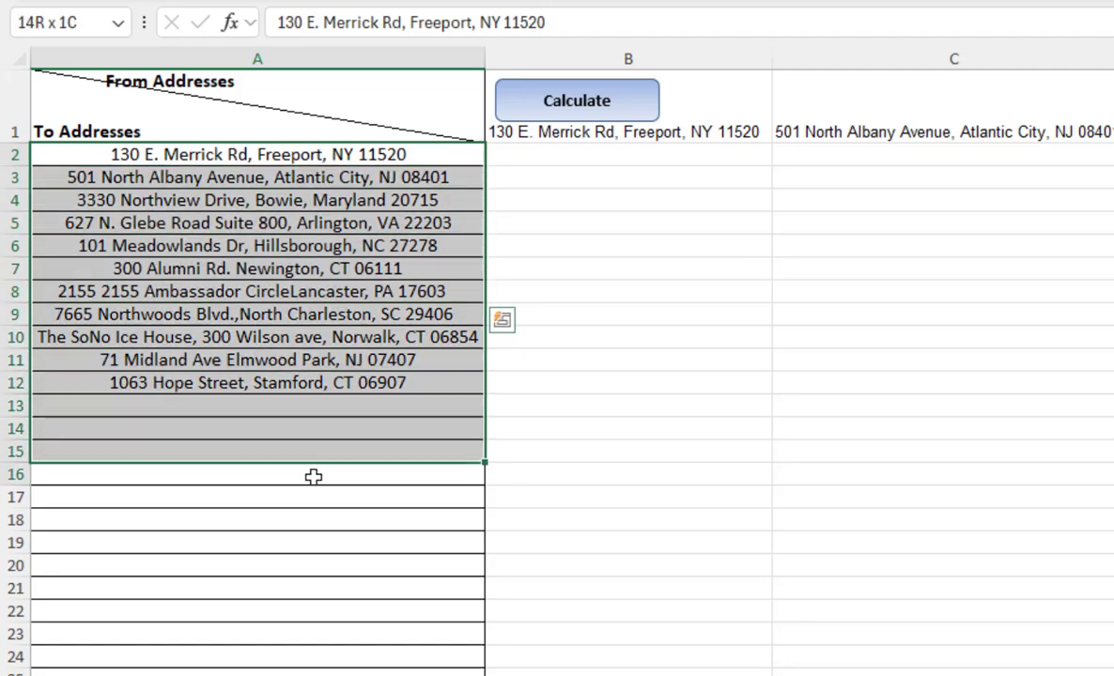
pyautogui.moveTo(293, 152); pyautogui.dragTo(304, 454)
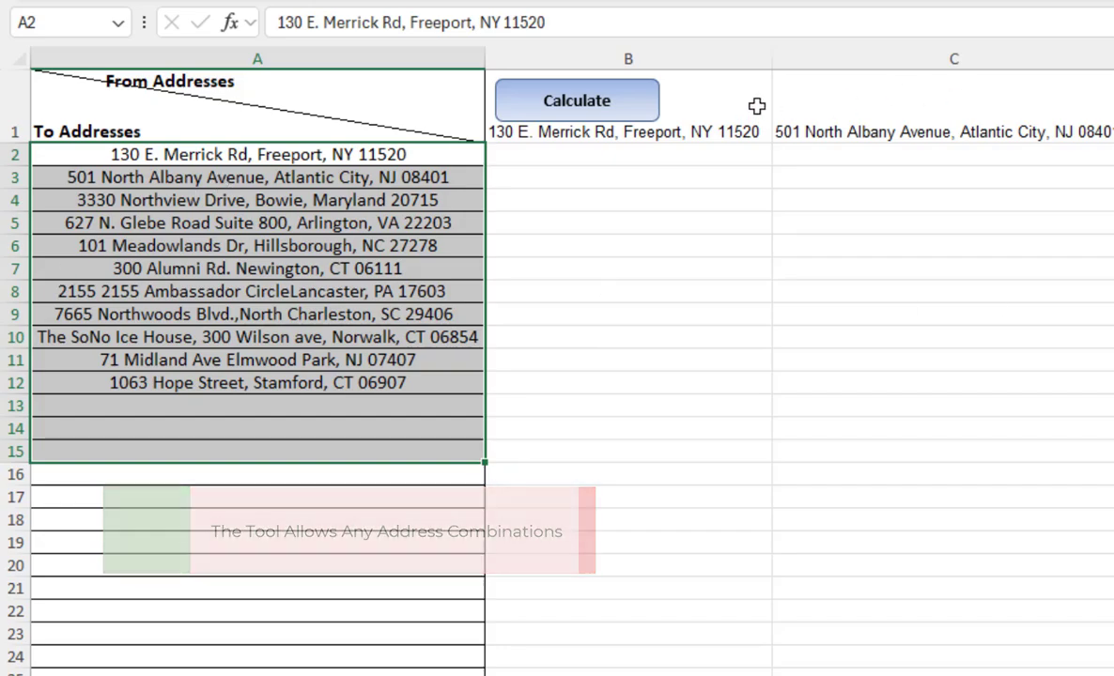
pyautogui.moveTo(715, 115); pyautogui.dragTo(1006, 196)
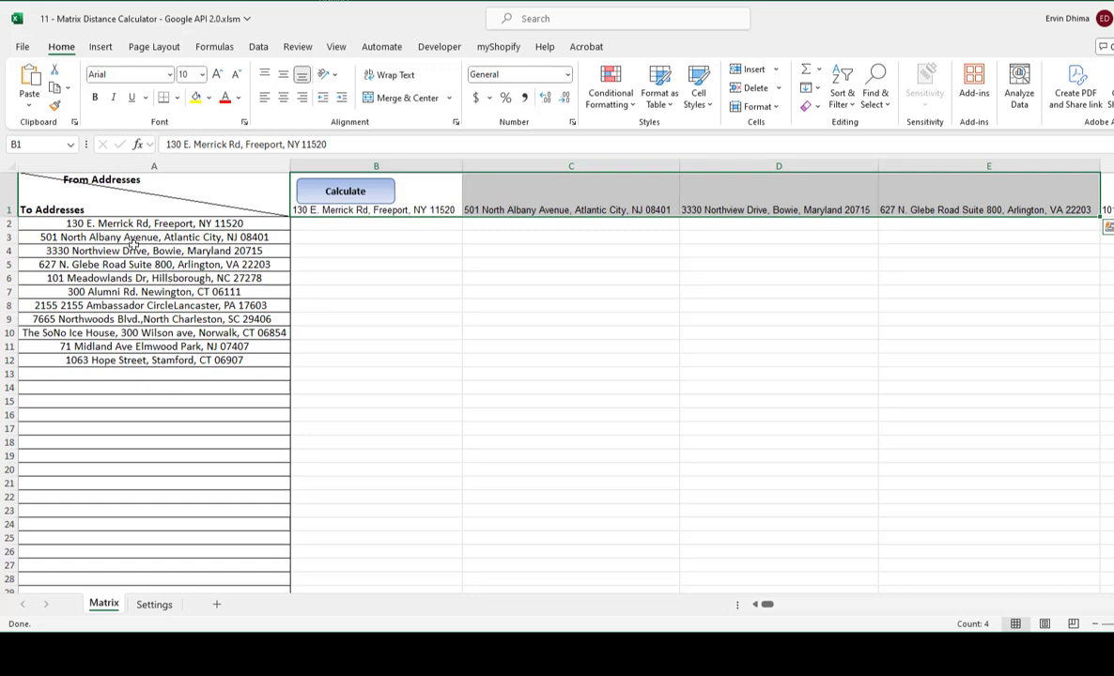
pyautogui.moveTo(127, 224); pyautogui.dragTo(141, 374)
pyautogui.moveTo(418, 198)
pyautogui.mouseDown()
pyautogui.moveTo(1017, 210)
pyautogui.moveTo(969, 211)
pyautogui.mouseUp()
pyautogui.moveTo(781, 606); pyautogui.dragTo(679, 603)
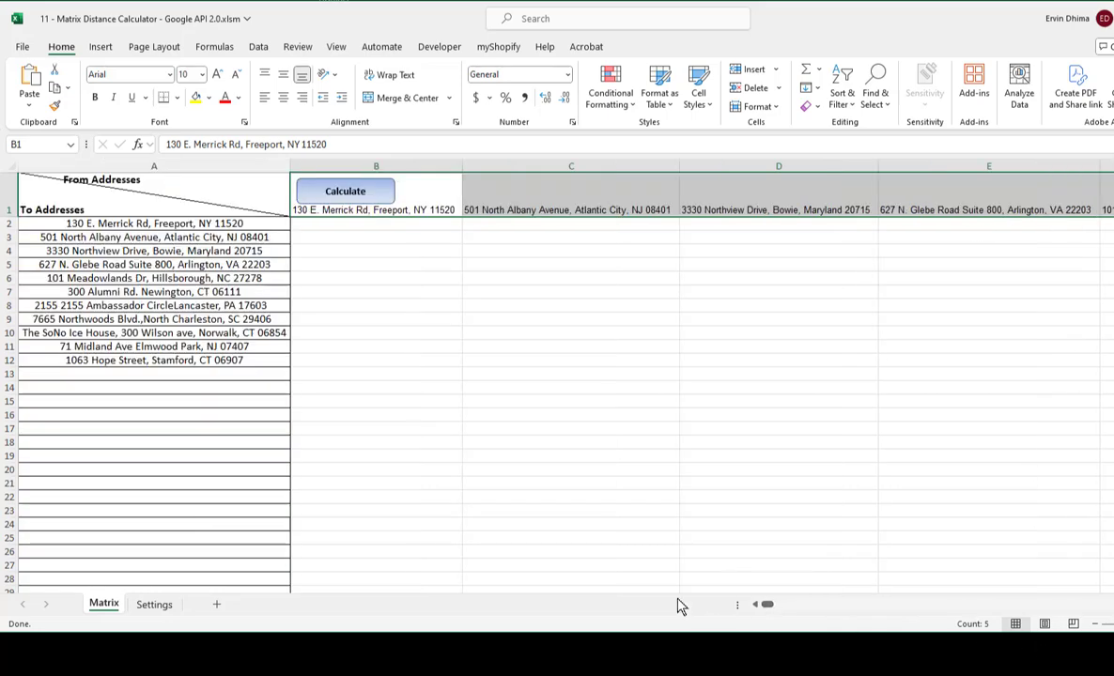
pyautogui.click(139, 224)
pyautogui.hotkey('shift', 'Down')
pyautogui.hotkey('shift', 'Down')
pyautogui.hotkey('shift', 'Down')
pyautogui.hotkey('shift', 'Down')
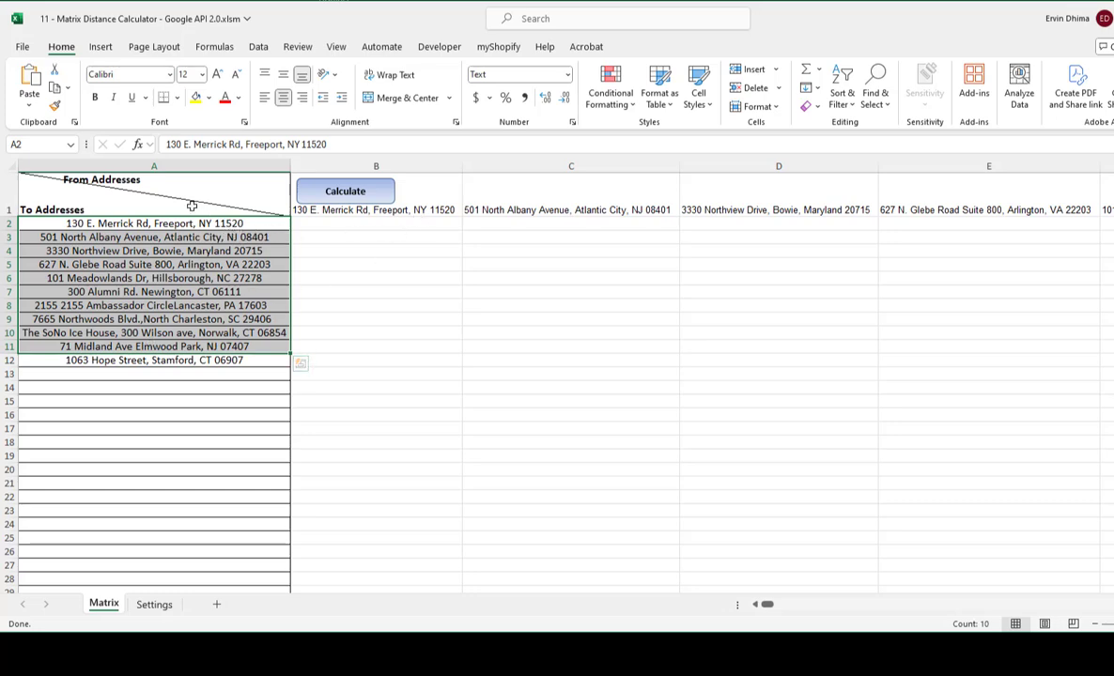
pyautogui.moveTo(342, 223)
pyautogui.mouseDown()
pyautogui.moveTo(204, 223)
pyautogui.moveTo(204, 202)
pyautogui.mouseUp()
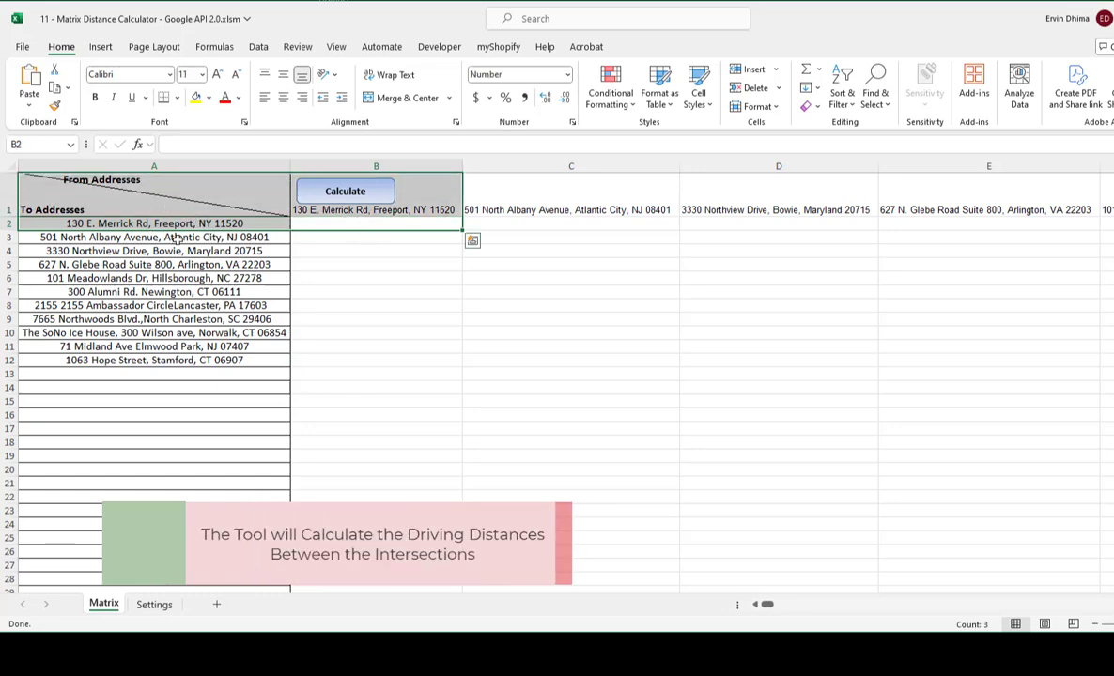
pyautogui.moveTo(176, 239); pyautogui.dragTo(472, 238)
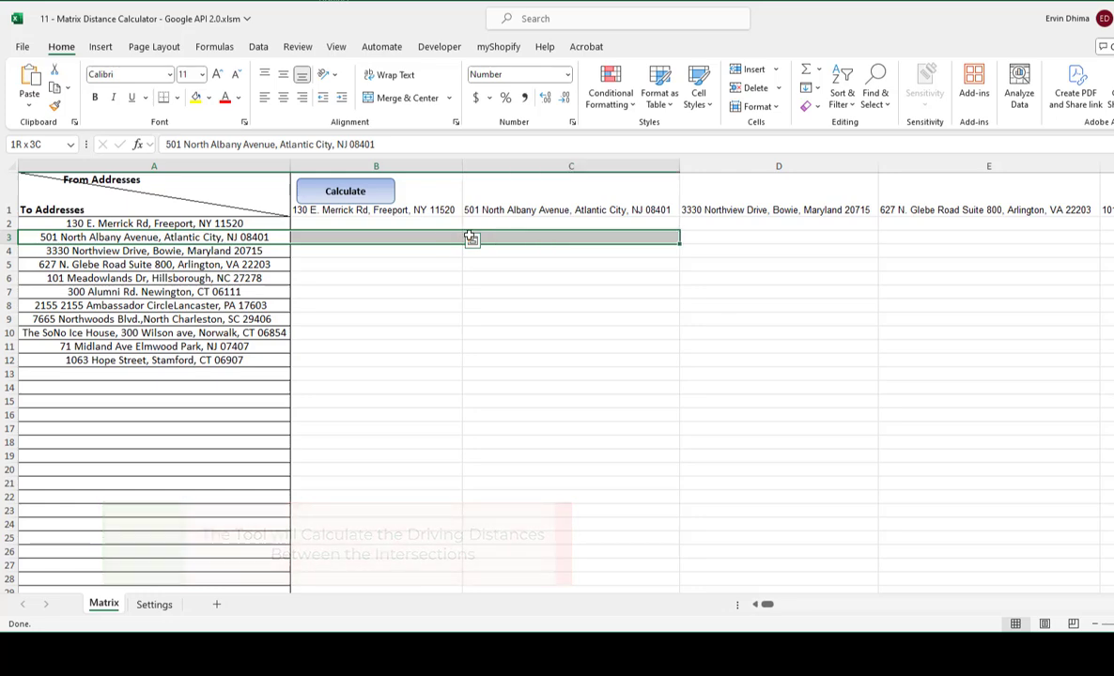
pyautogui.moveTo(471, 238); pyautogui.dragTo(561, 188)
pyautogui.moveTo(546, 238); pyautogui.dragTo(559, 220)
pyautogui.click(576, 234)
pyautogui.moveTo(381, 229); pyautogui.dragTo(730, 383)
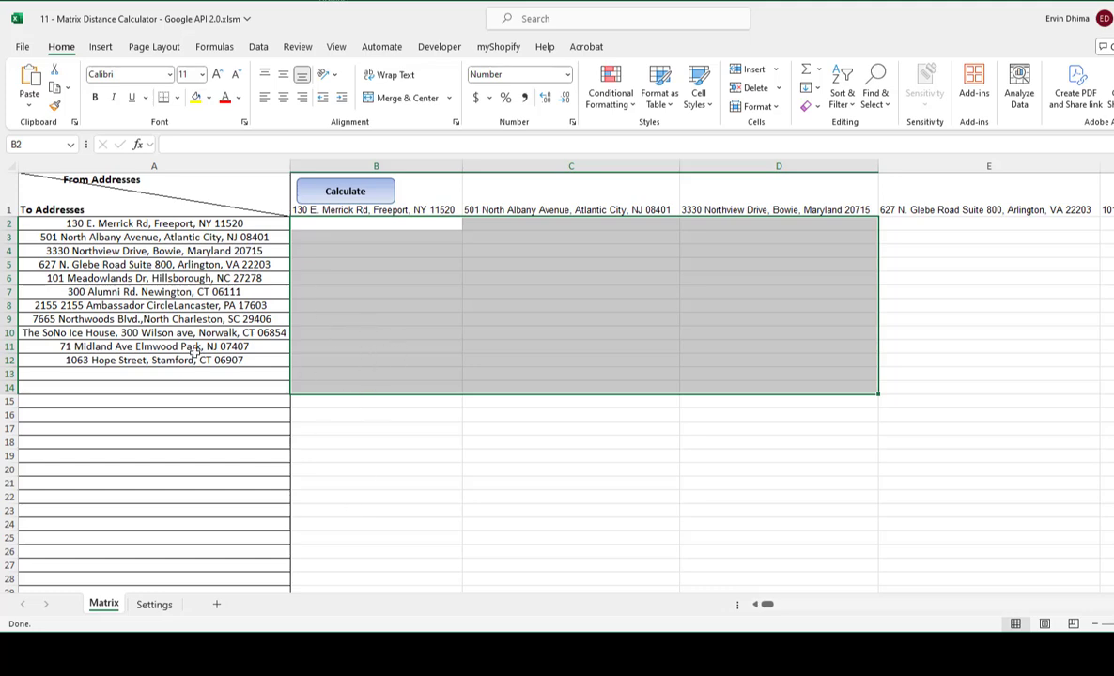
# Step: Run the Calculate macro to compute driving distances for every From/To address pair
pyautogui.moveTo(193, 226); pyautogui.dragTo(188, 388)
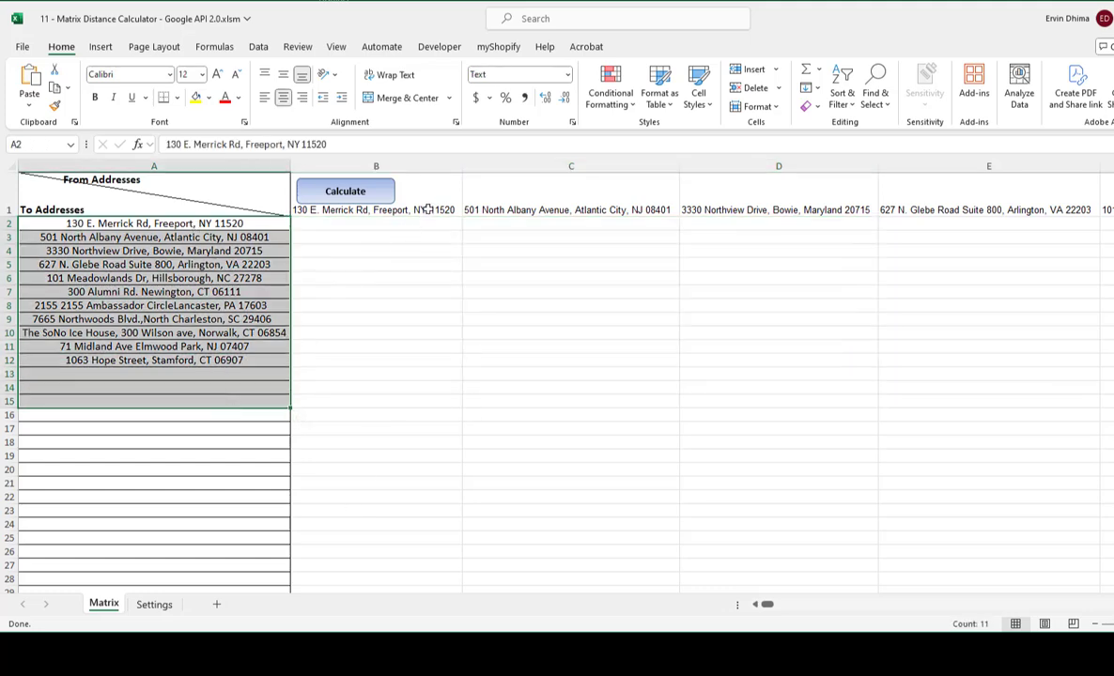
pyautogui.moveTo(423, 209); pyautogui.dragTo(993, 200)
pyautogui.click(596, 348)
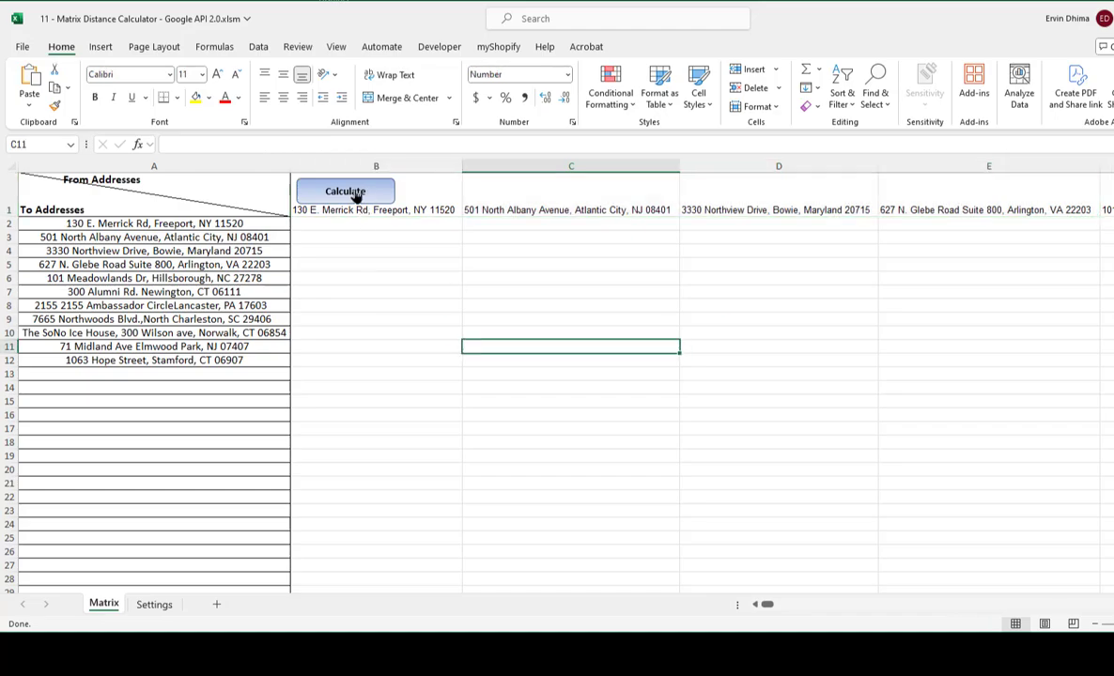
pyautogui.click(349, 193)
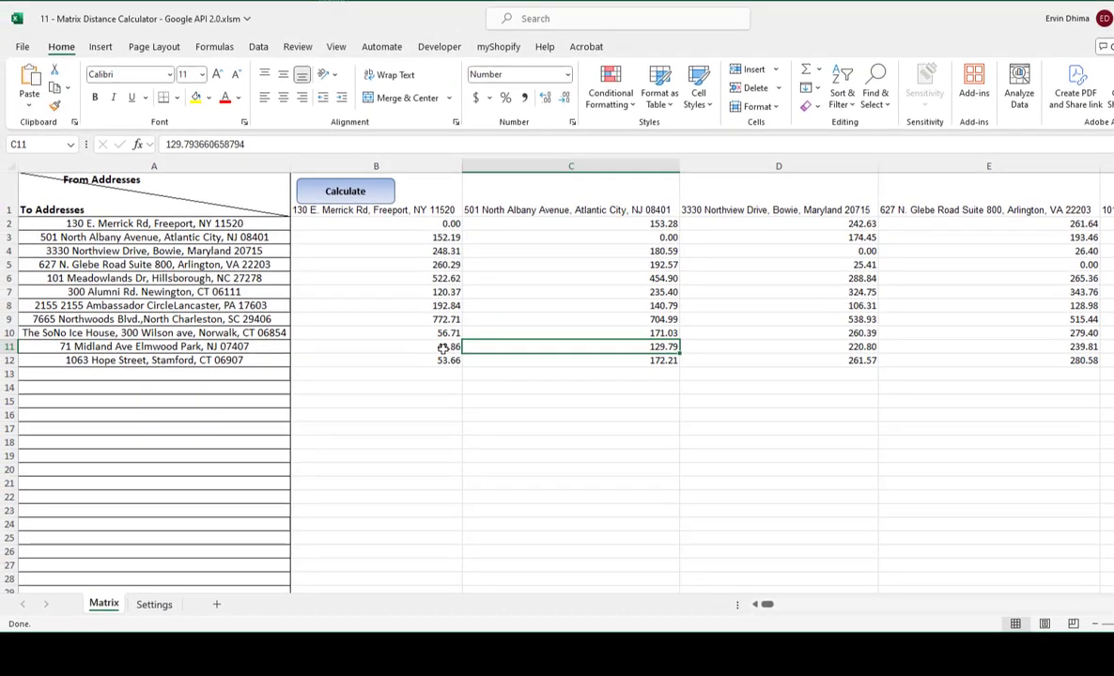
# Step: Select the Arlington row, then the Atlantic City column C1:C5
pyautogui.moveTo(110, 267); pyautogui.dragTo(518, 258)
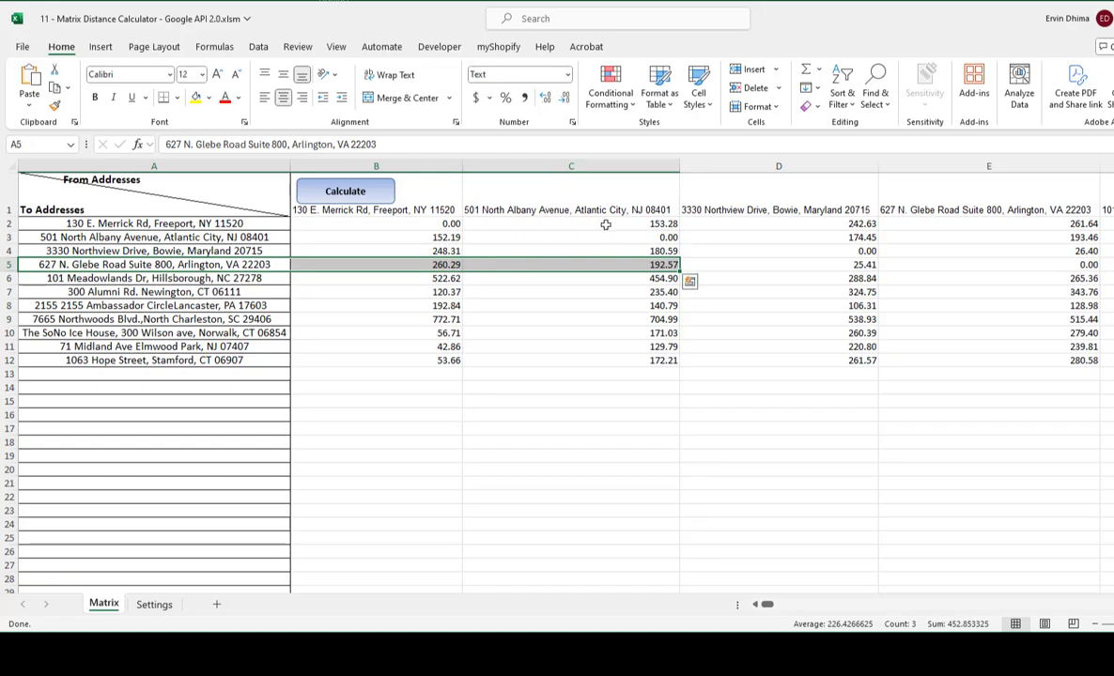
pyautogui.moveTo(615, 258); pyautogui.dragTo(611, 222)
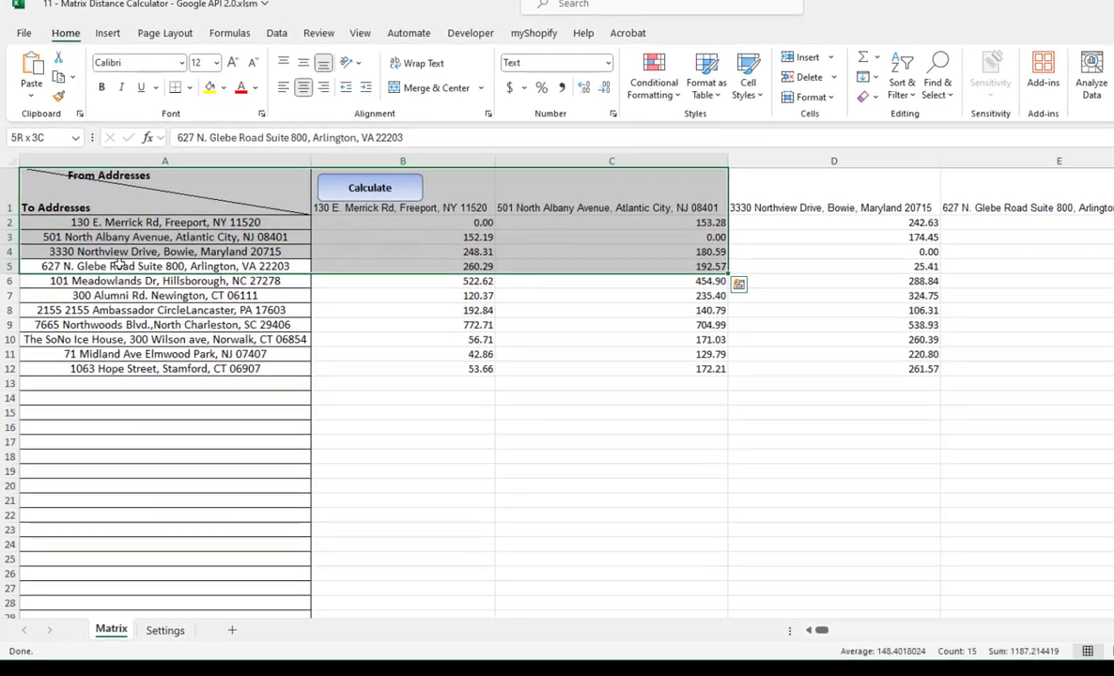
pyautogui.click(252, 266)
pyautogui.moveTo(307, 267); pyautogui.dragTo(723, 270)
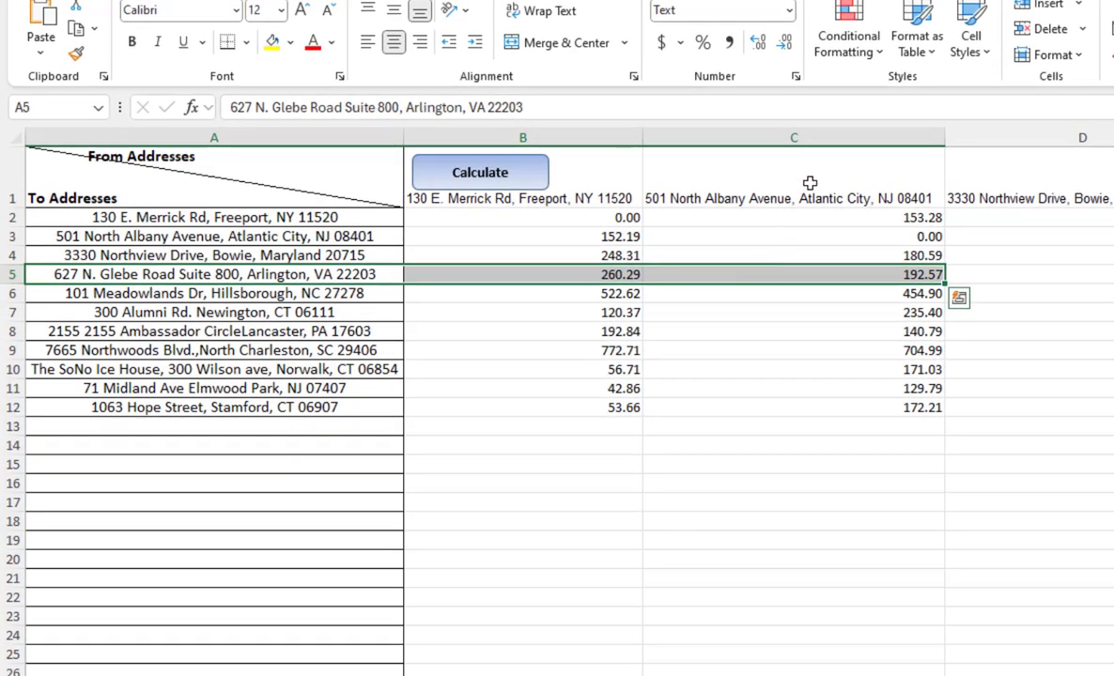
pyautogui.click(732, 201)
pyautogui.moveTo(823, 203)
pyautogui.mouseDown()
pyautogui.moveTo(833, 273)
pyautogui.moveTo(183, 273)
pyautogui.mouseUp()
# Step: Fill the Atlantic City column cells and the Arlington row cells yellow
pyautogui.rightClick(822, 284)
pyautogui.click(916, 192)
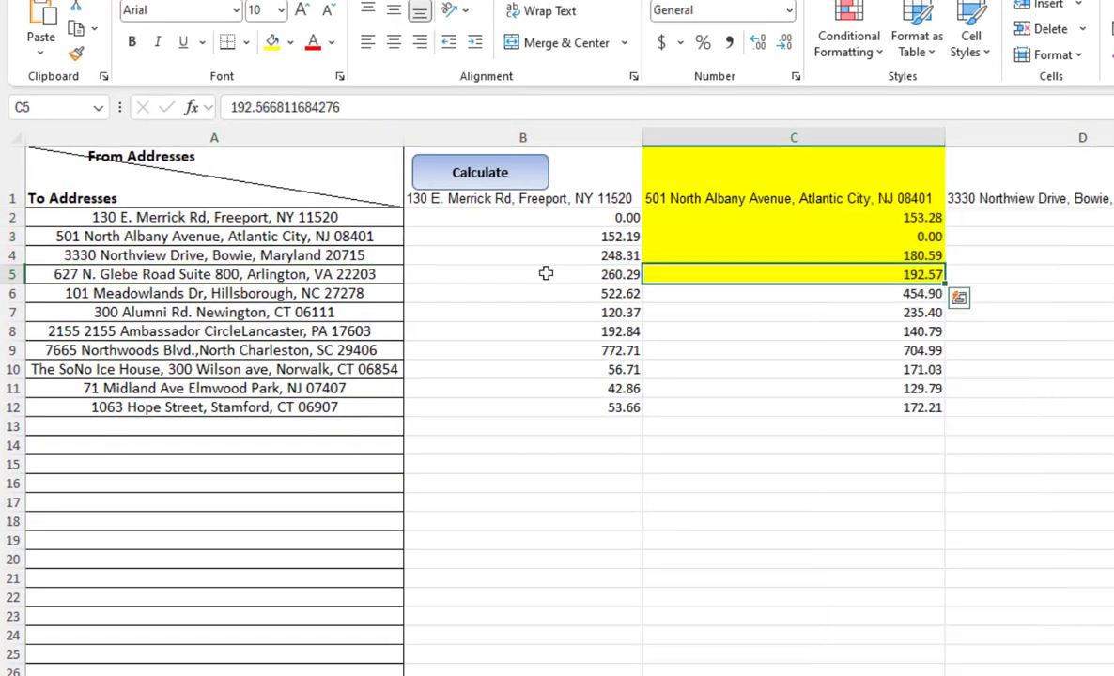
pyautogui.rightClick(183, 273)
pyautogui.click(284, 197)
# Step: Select Arlington in A5, the 192.57 distance in C5, and the Freeport column
pyautogui.click(753, 187)
pyautogui.click(293, 269)
pyautogui.moveTo(232, 283); pyautogui.dragTo(291, 274)
pyautogui.click(892, 276)
pyautogui.moveTo(594, 199); pyautogui.dragTo(598, 281)
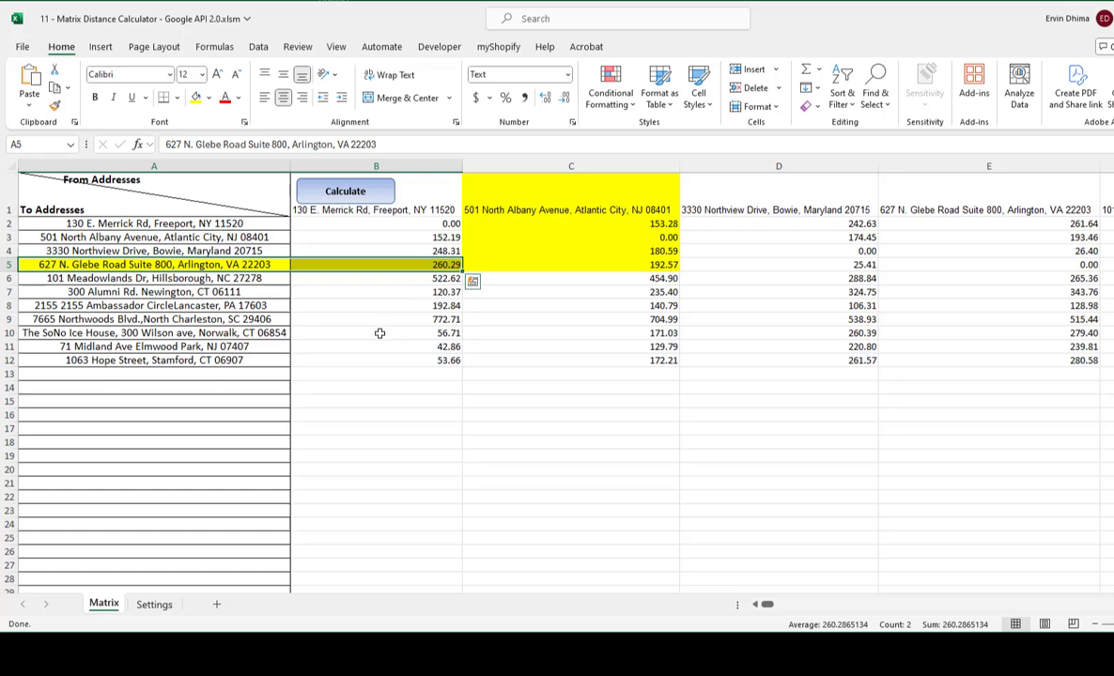
# Step: Undo the yellow fill formatting on the matrix
pyautogui.hotkey('ctrl', 'z')
pyautogui.hotkey('ctrl', 'z')
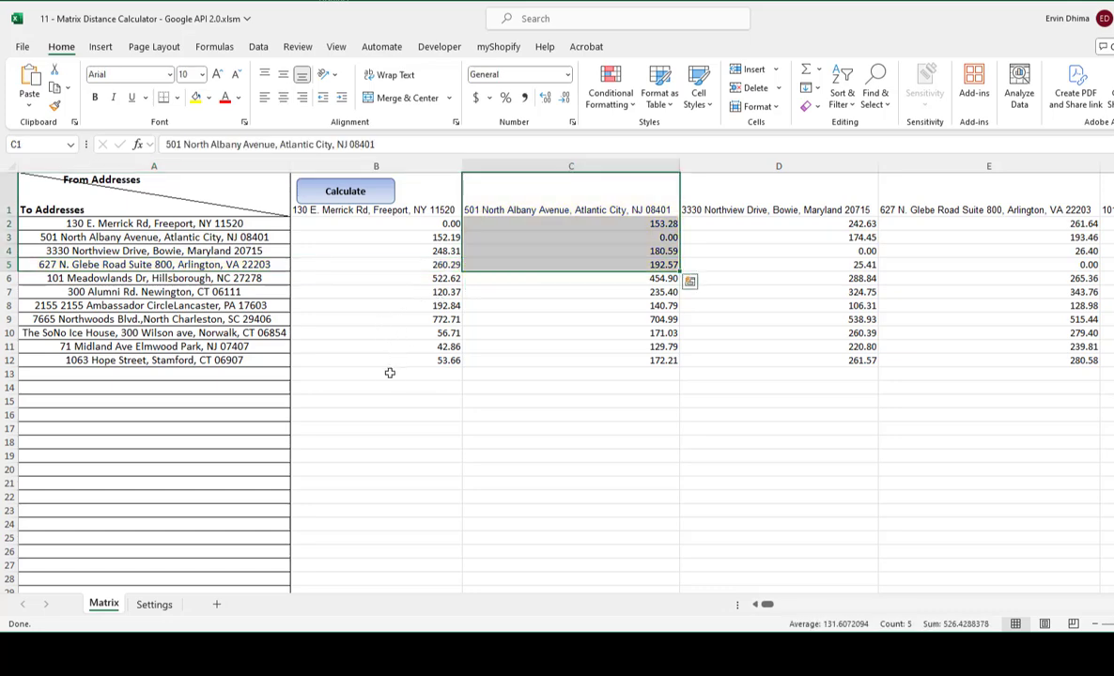